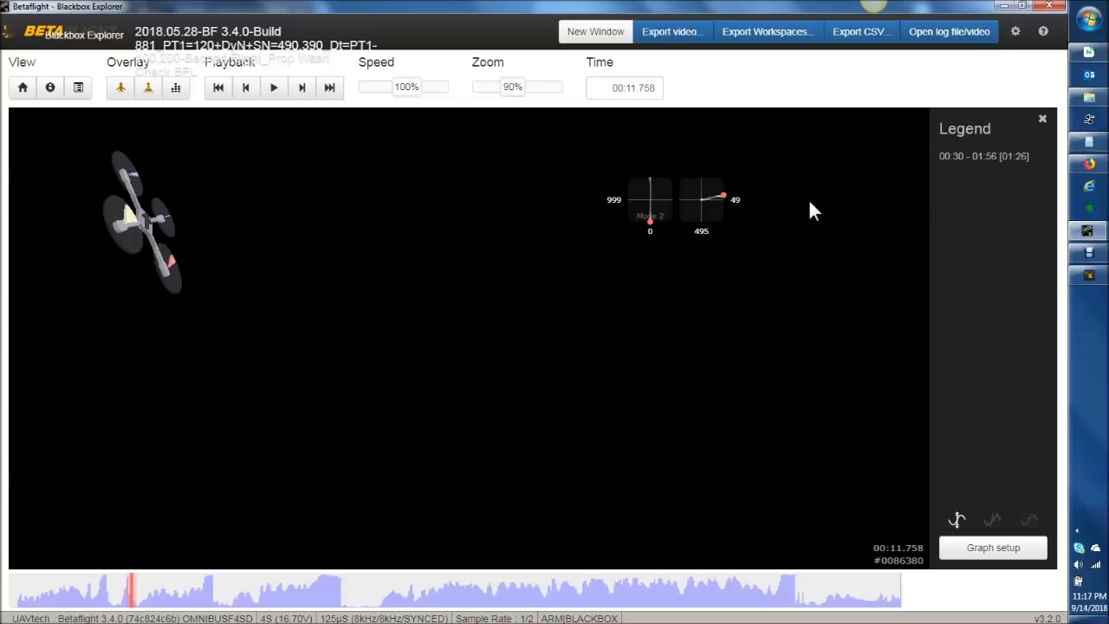
Step: Bring up the Open dialog to choose another log or workspace file
left_click(934, 35)
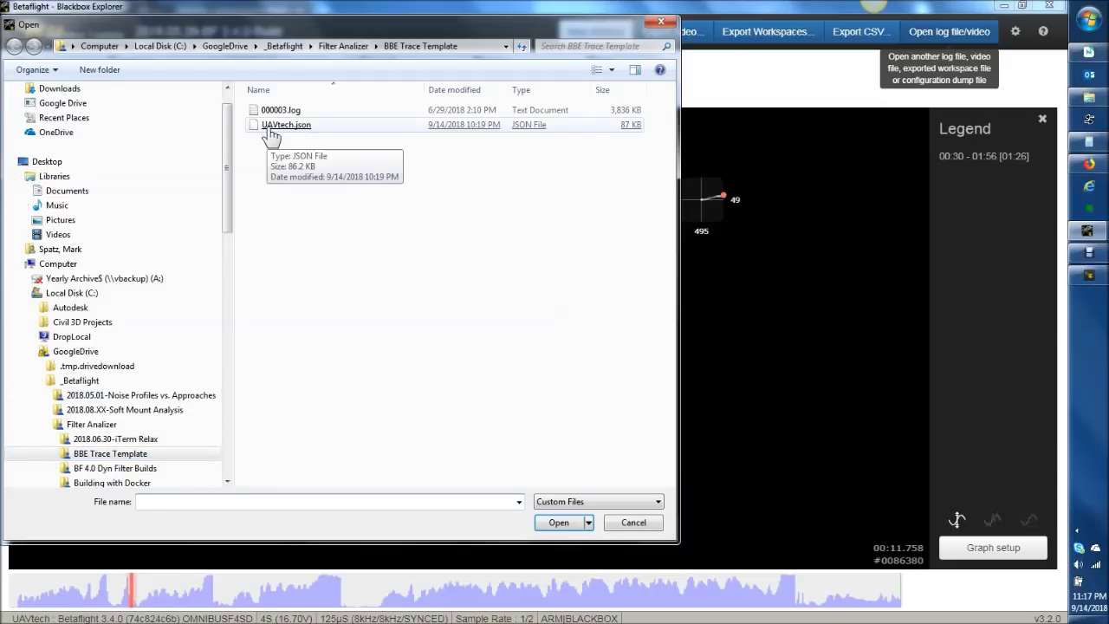
Step: Open UAVtech.json from the BBE Trace Template folder as the graph workspace
double_click(270, 125)
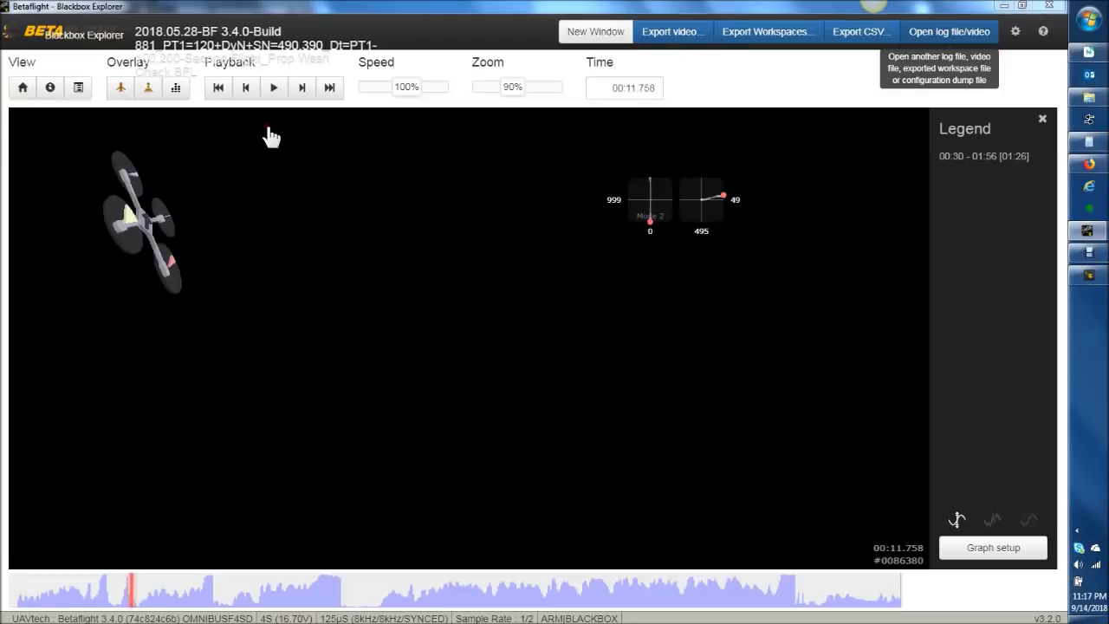
Step: Dismiss the Workspaces Loaded notice and step through workspaces 1–5, ending on PID Error, Gyro + PID roll
left_click(663, 316)
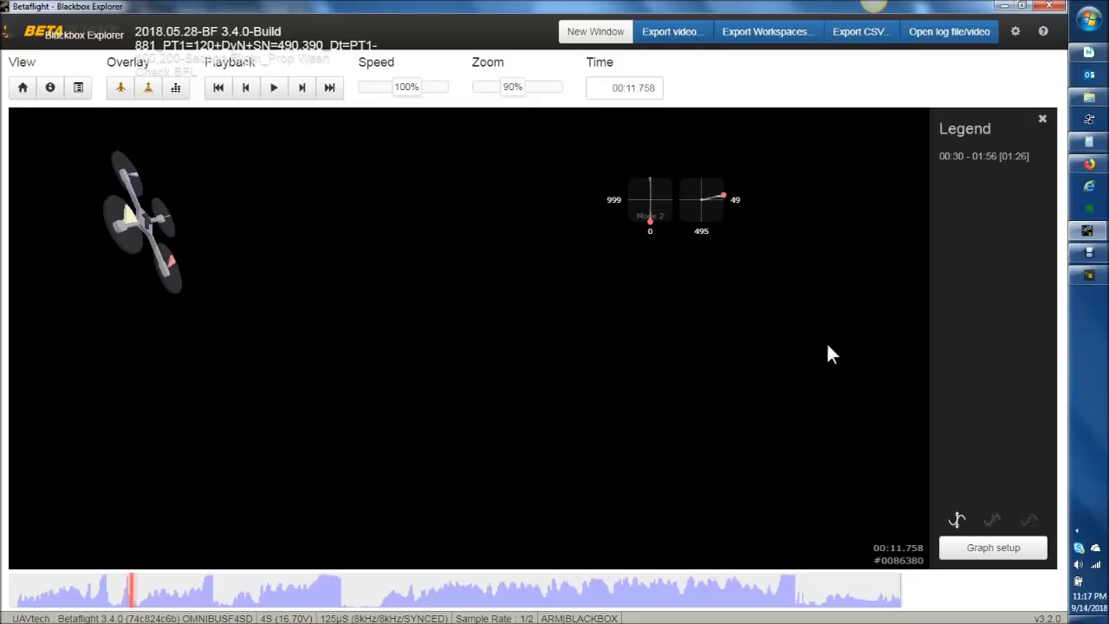
key("1")
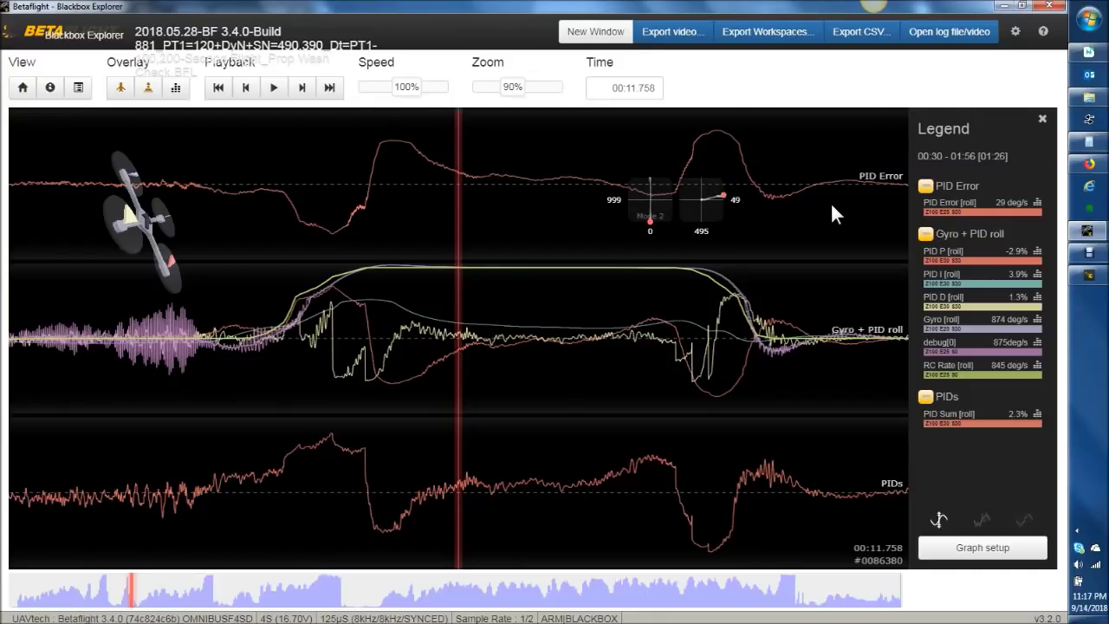
key("2")
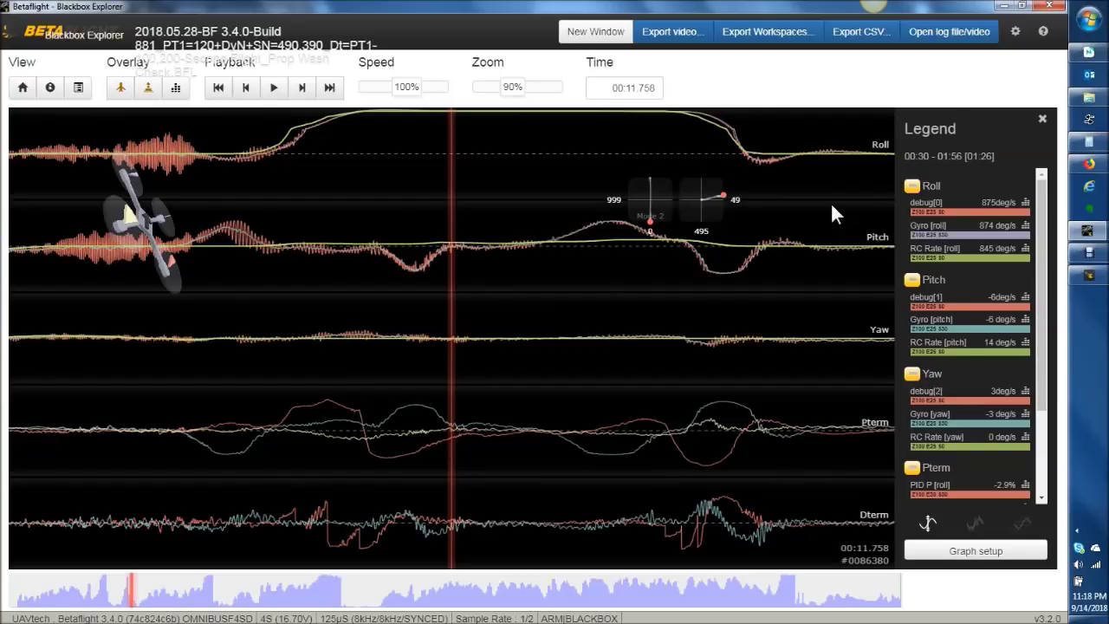
key("1")
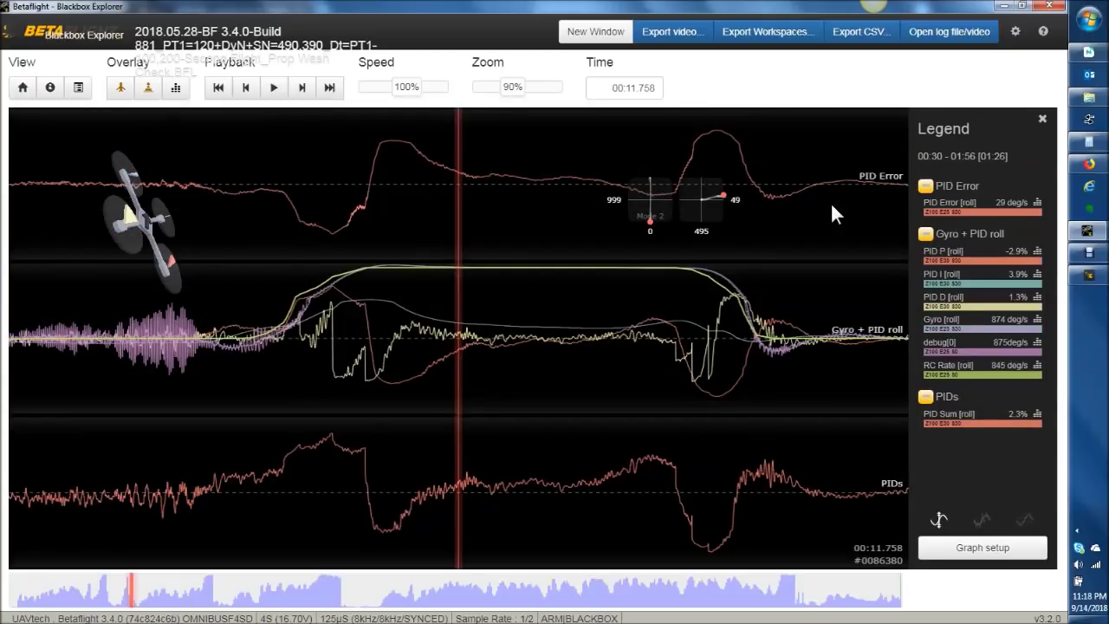
key("3")
key("4")
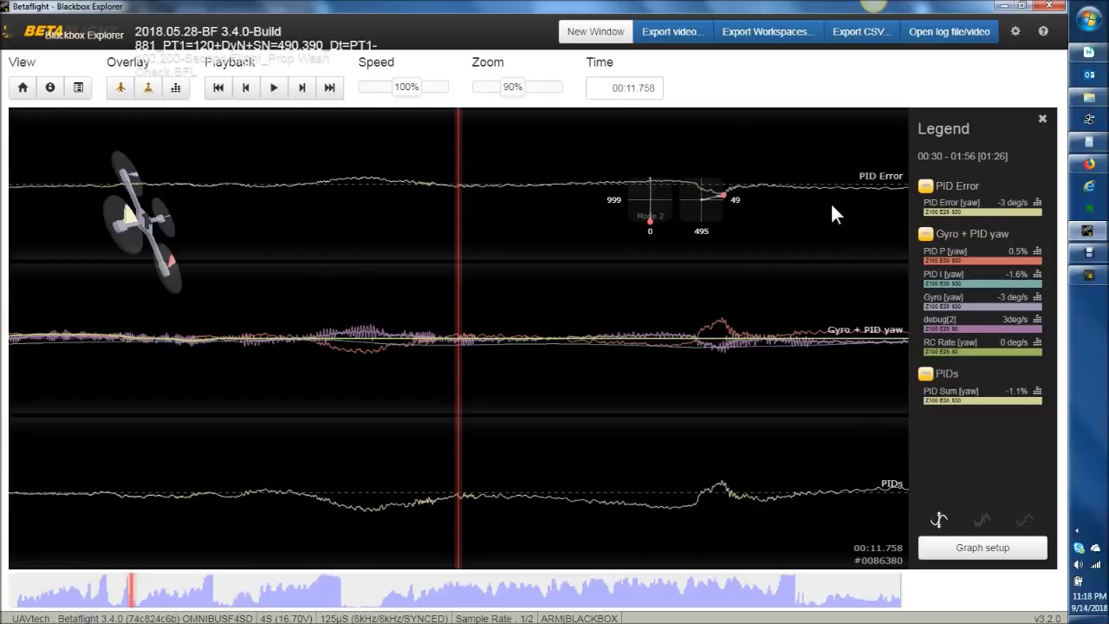
key("5")
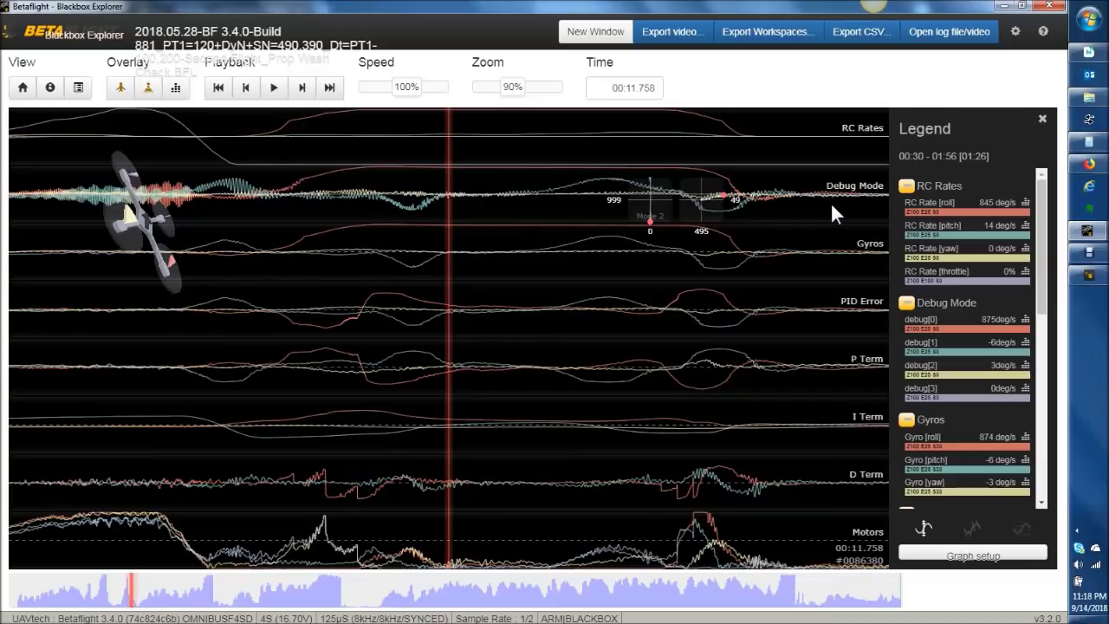
key("2")
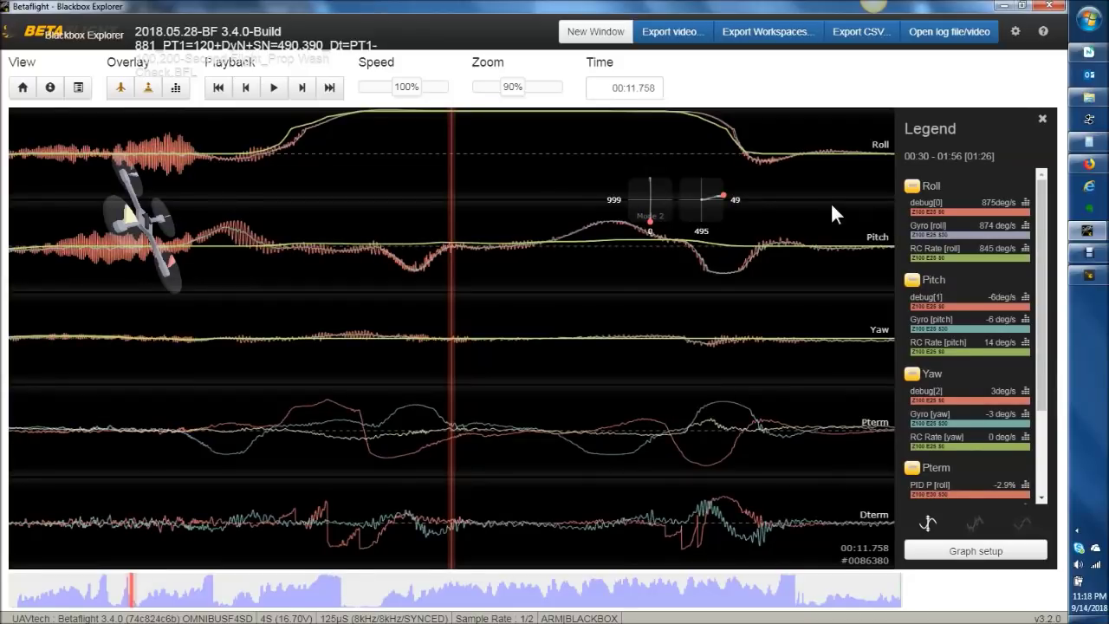
key("3")
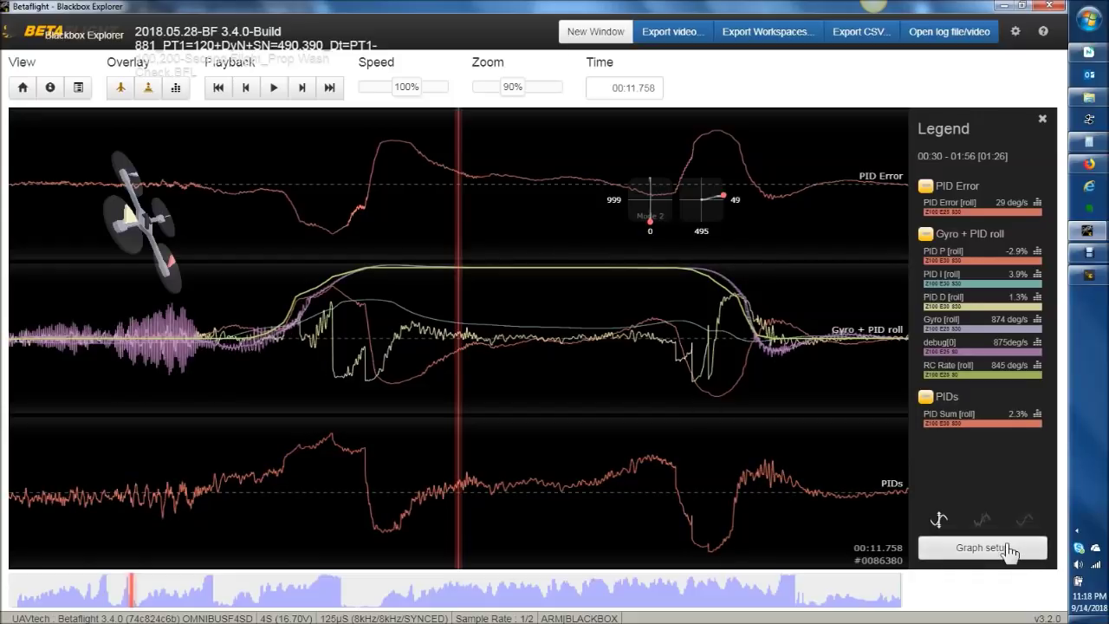
Step: Delete the PID Error and PIDs graphs in Graph setup, save, and zoom to 170%
left_click(992, 555)
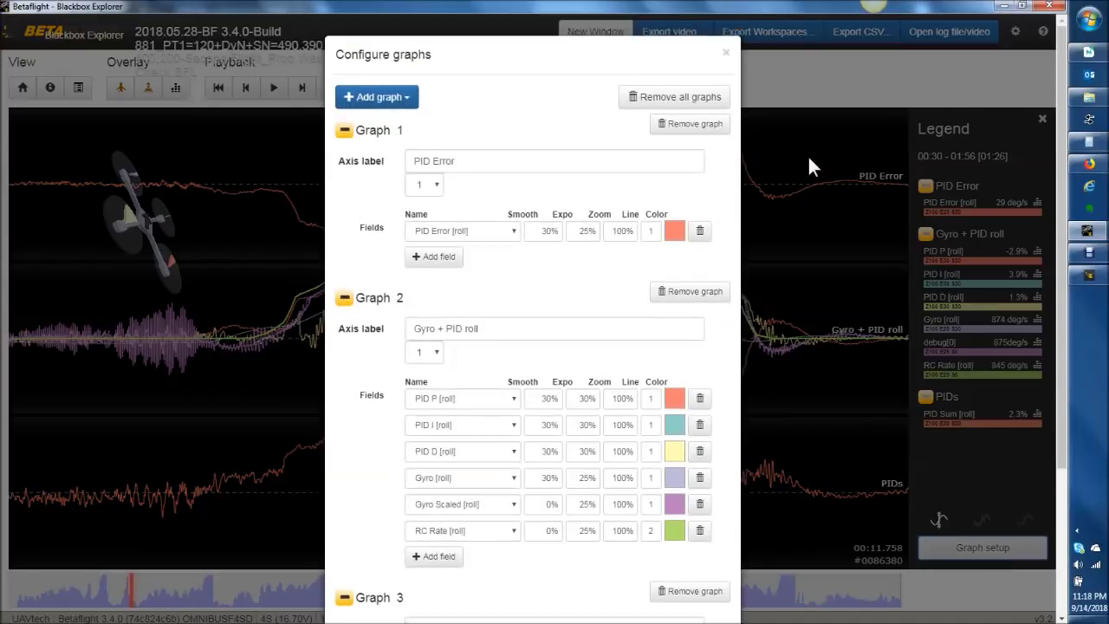
left_click(709, 130)
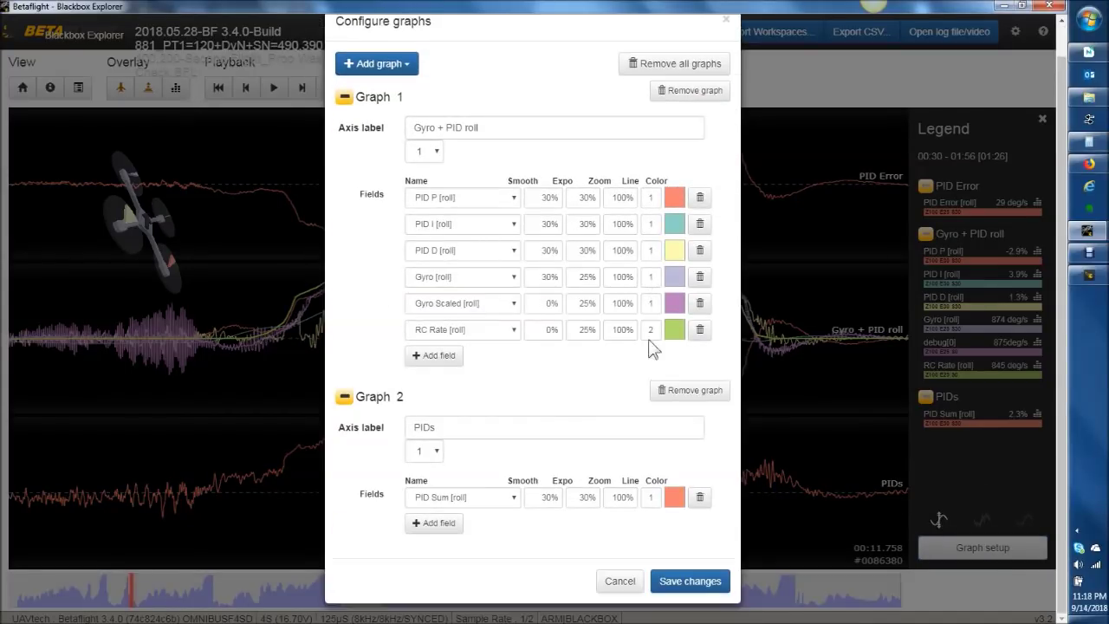
left_click(678, 400)
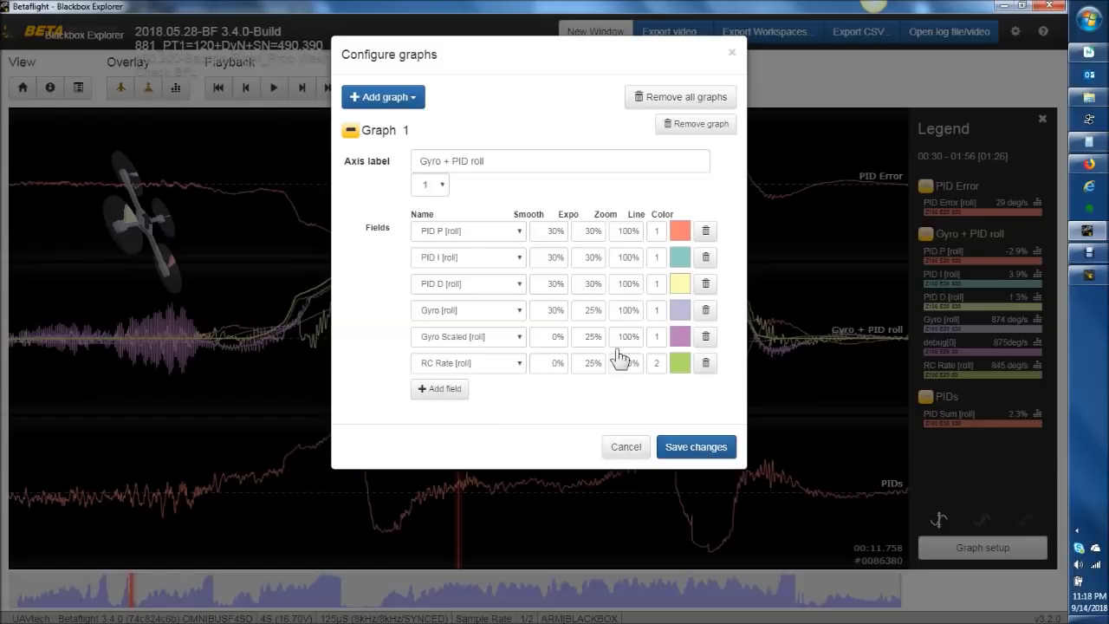
left_click(726, 452)
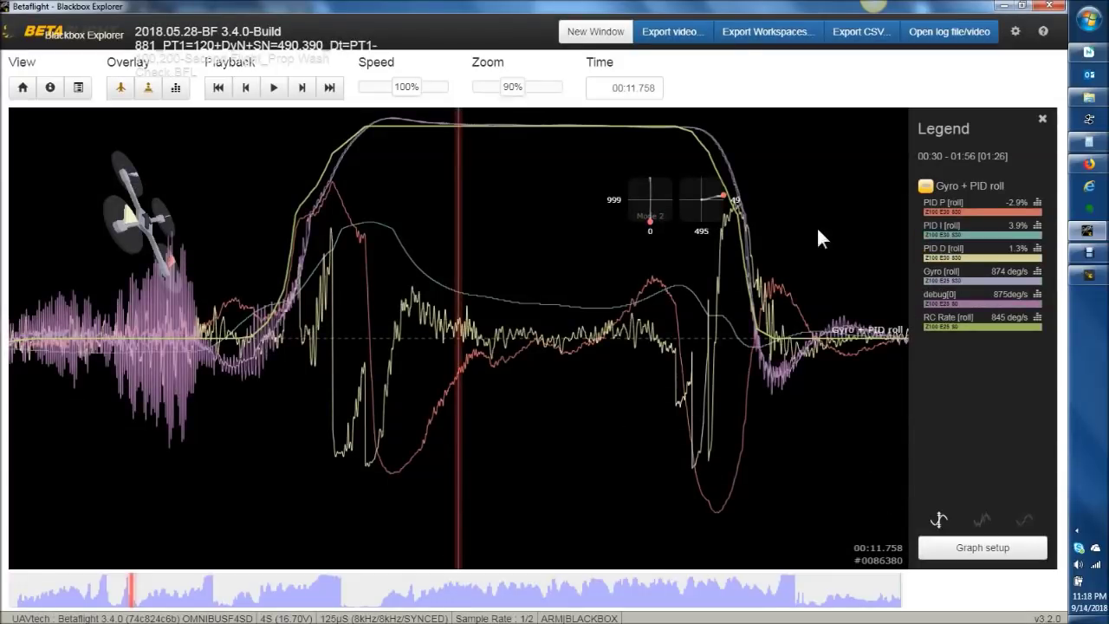
left_click(532, 91)
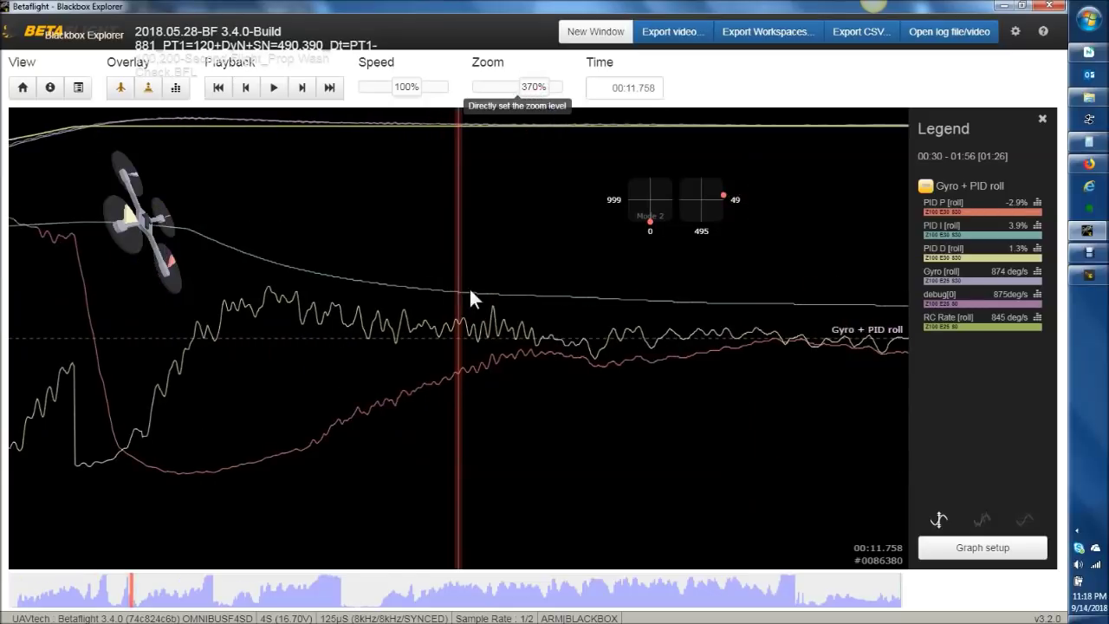
Step: Highlight PID P [roll] and scrub the zoomed traces to about 00:11.592, then switch to the car strut image
scroll(653, 345, "up", 5)
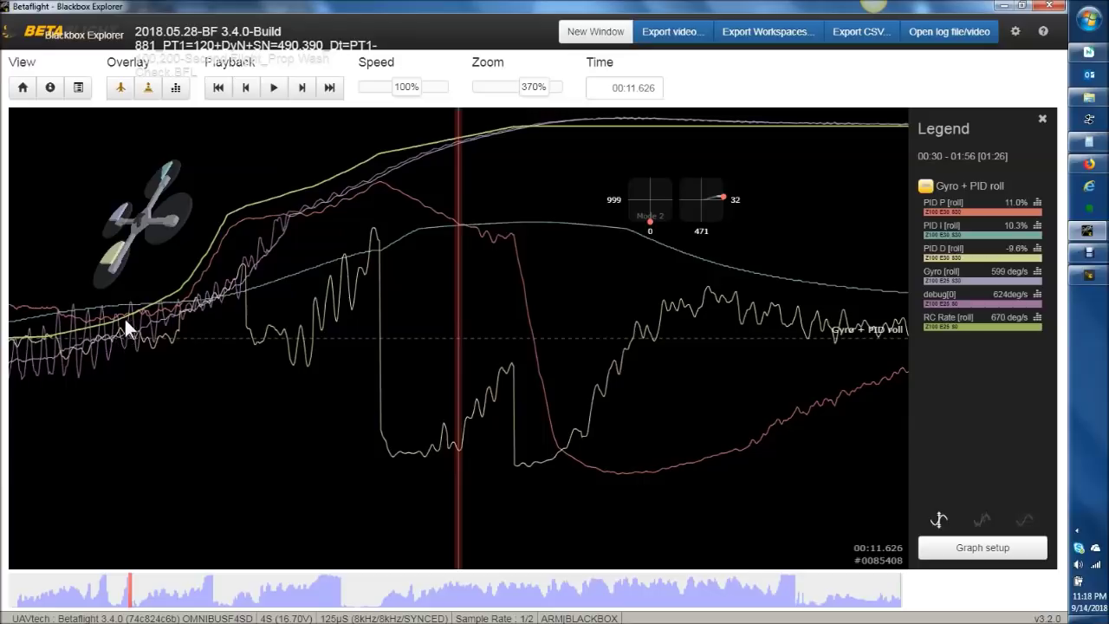
left_click(952, 211)
left_click_drag(441, 388, 479, 383)
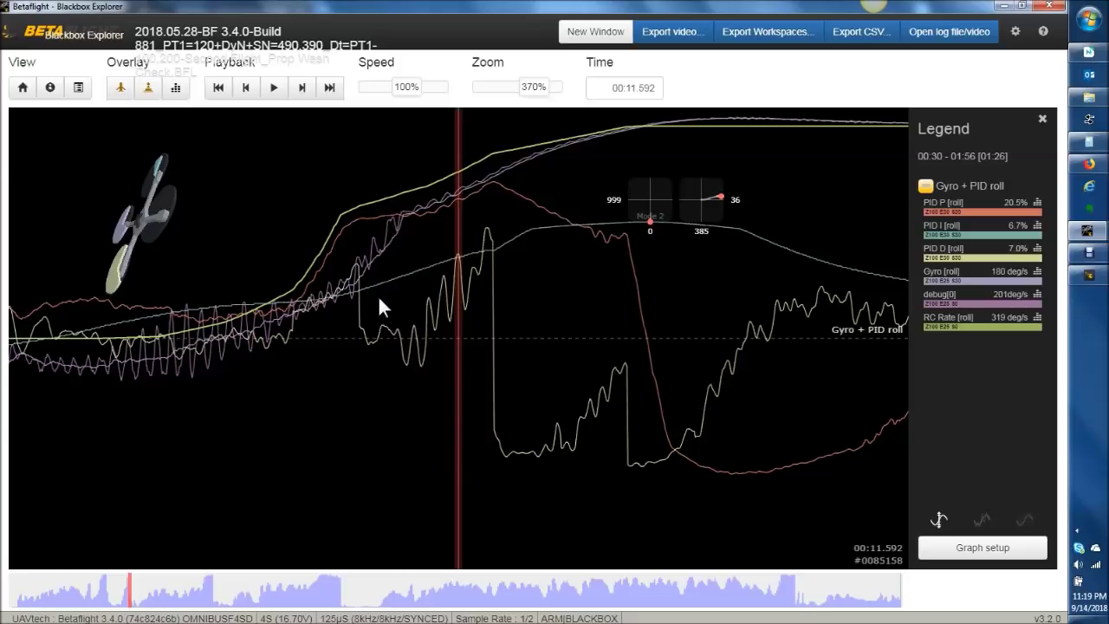
scroll(524, 91, "down", 5)
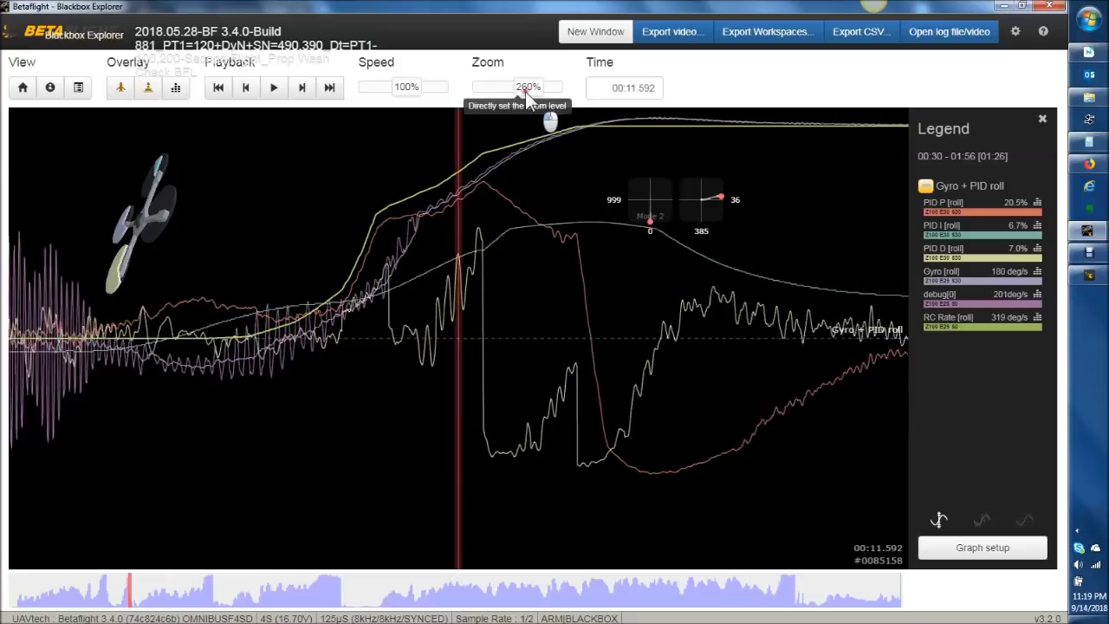
scroll(524, 92, "up", 2)
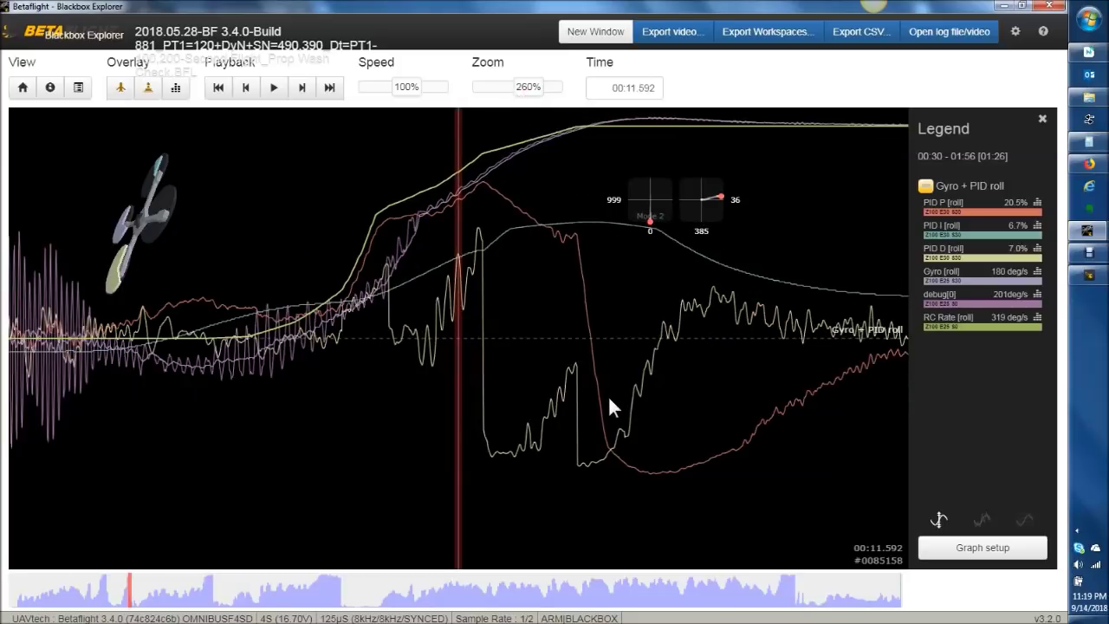
left_click_drag(608, 395, 596, 399)
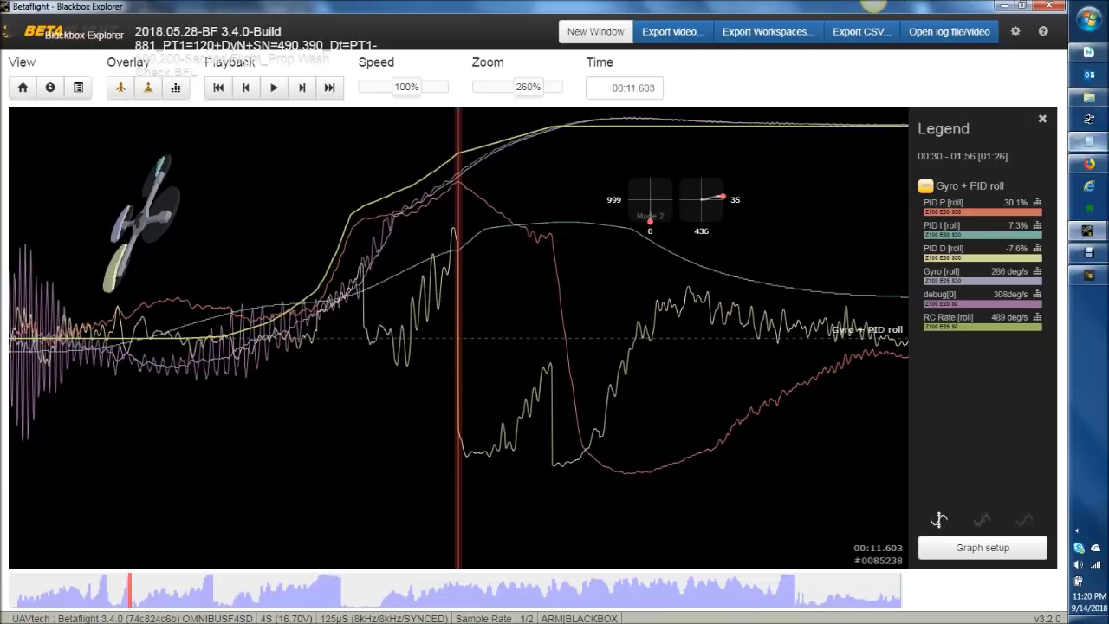
left_click(1090, 162)
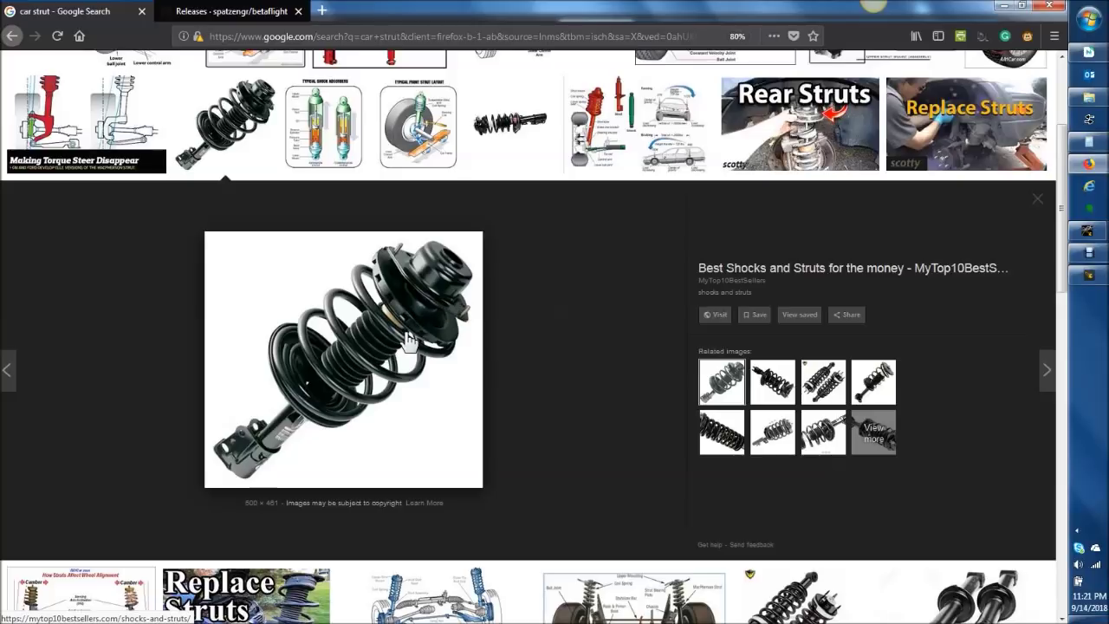
Step: Bring the LOG00025 Blackbox Explorer window with the PID Feedforward trace to the front
mouse_move(1088, 232)
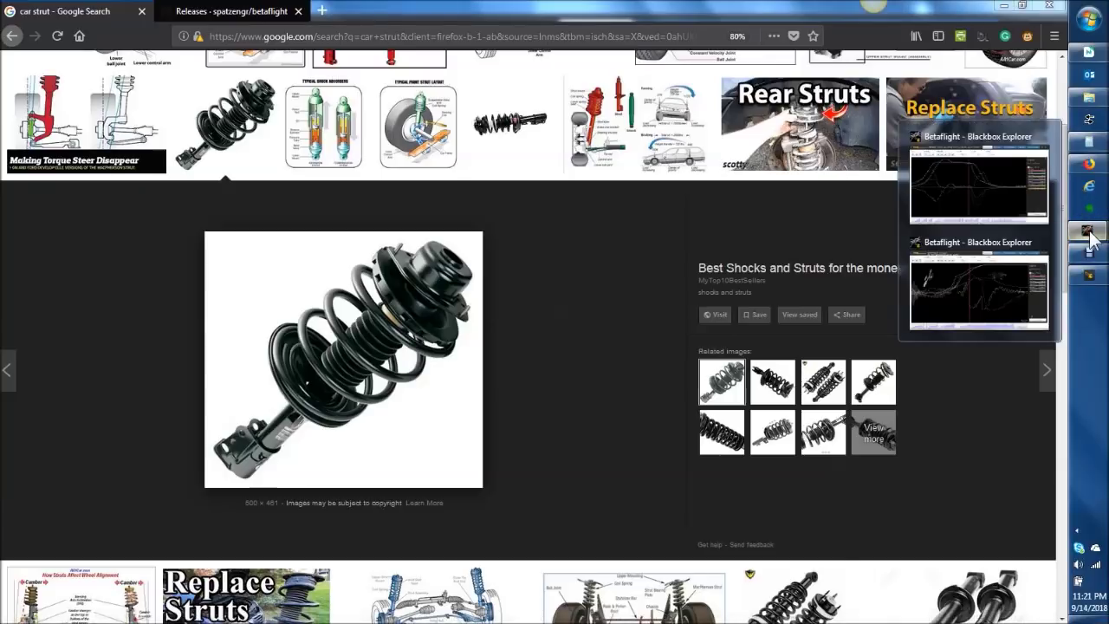
left_click(997, 295)
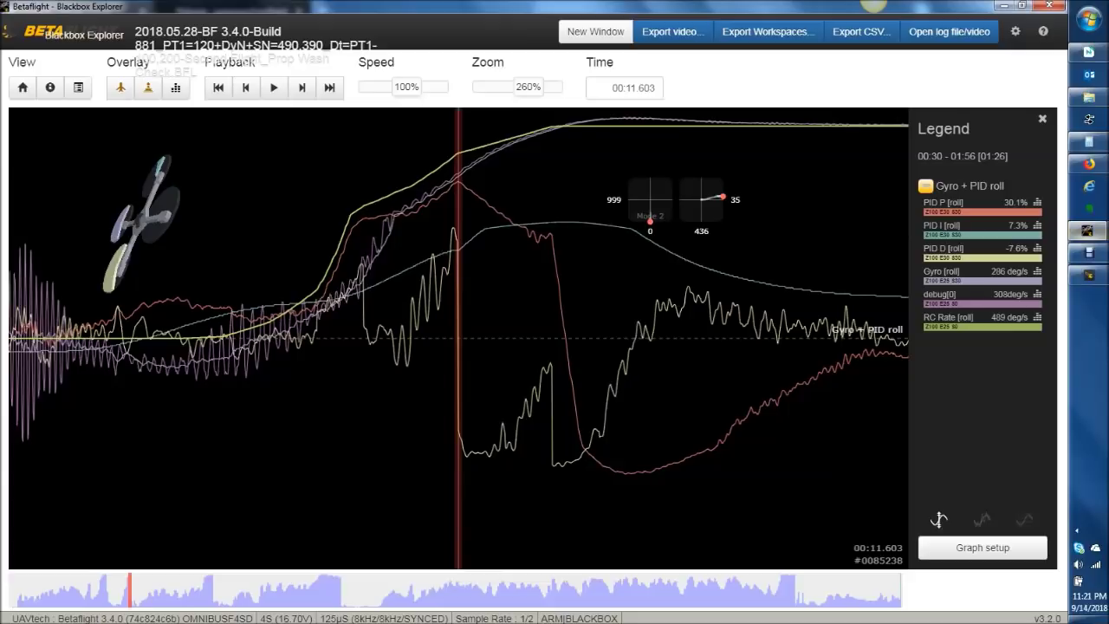
Step: Bring the Betaflight 4.0 log forward, scrub back to 01:07.211, and show the stacked PID graphs
mouse_move(1089, 231)
left_click(986, 198)
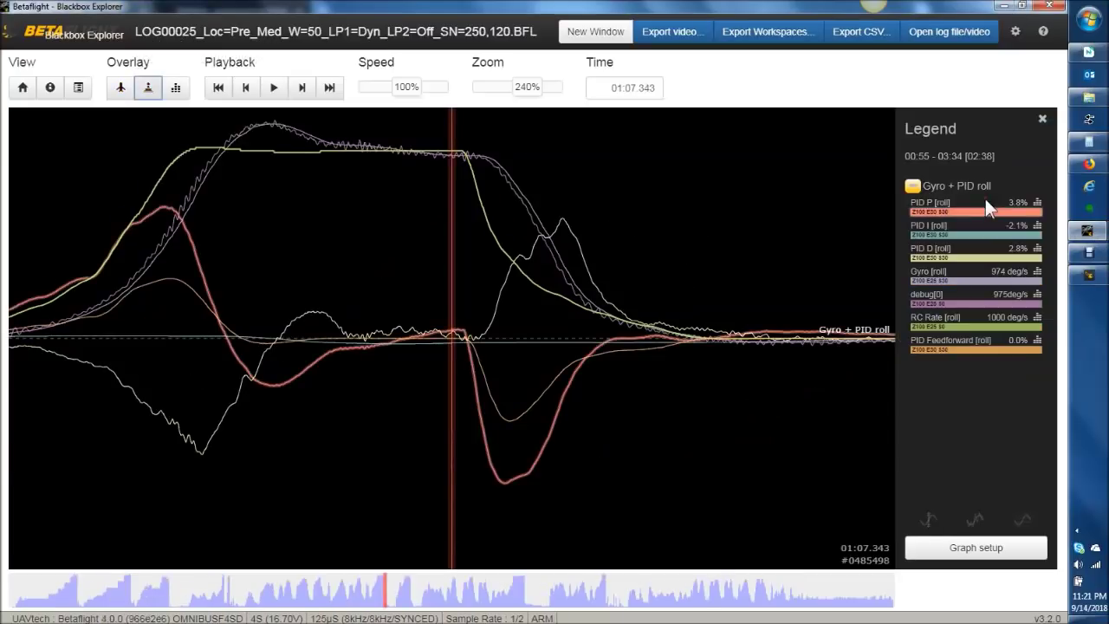
left_click_drag(534, 390, 629, 380)
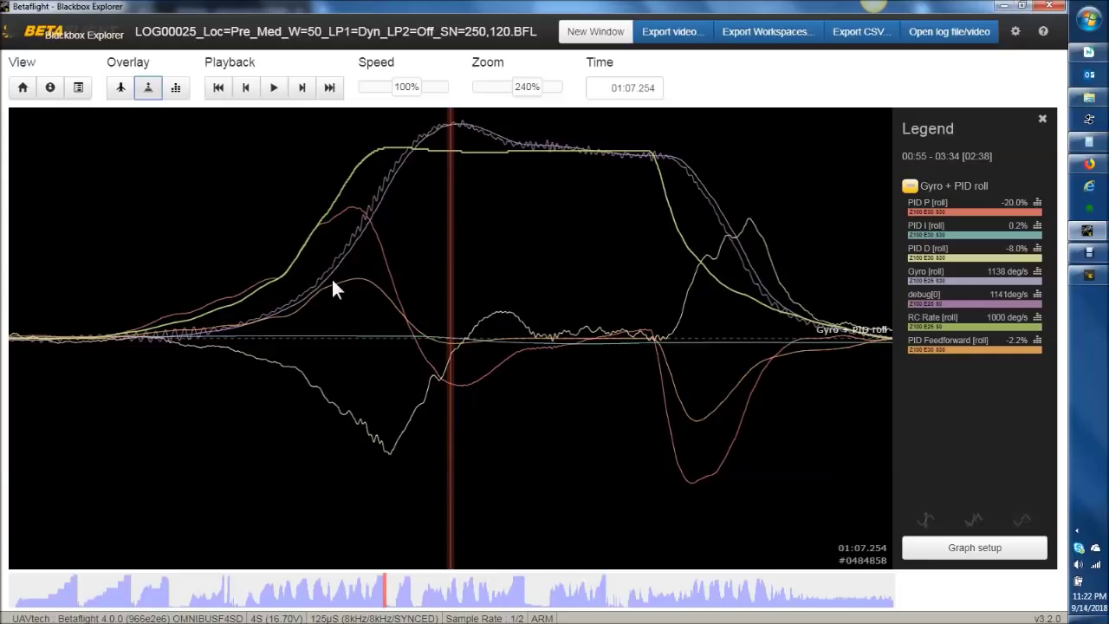
left_click_drag(416, 311, 461, 315)
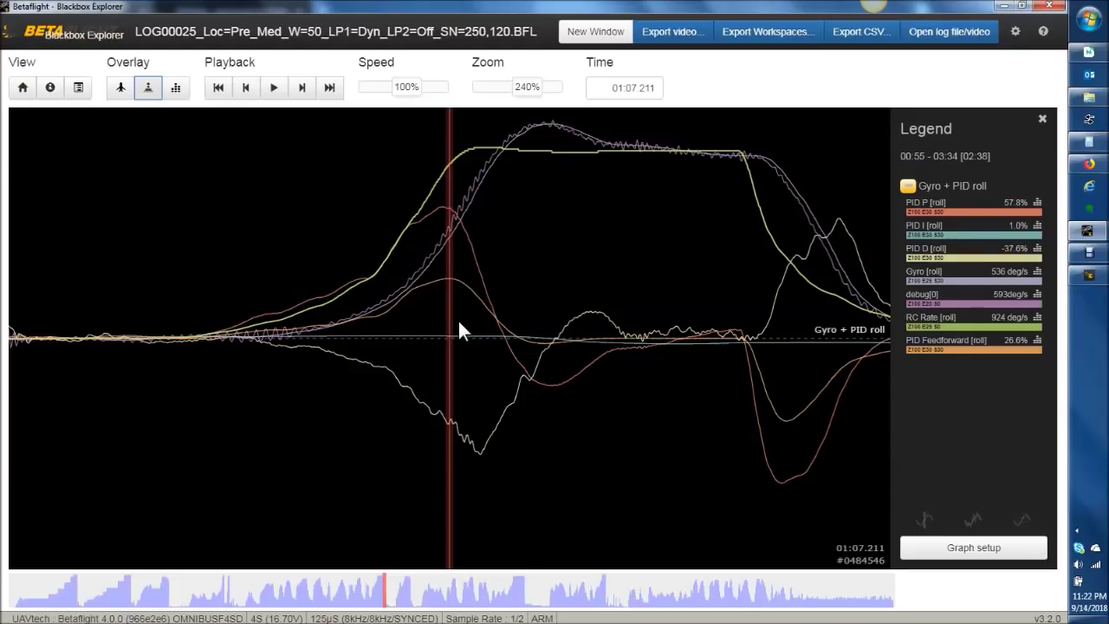
key("2")
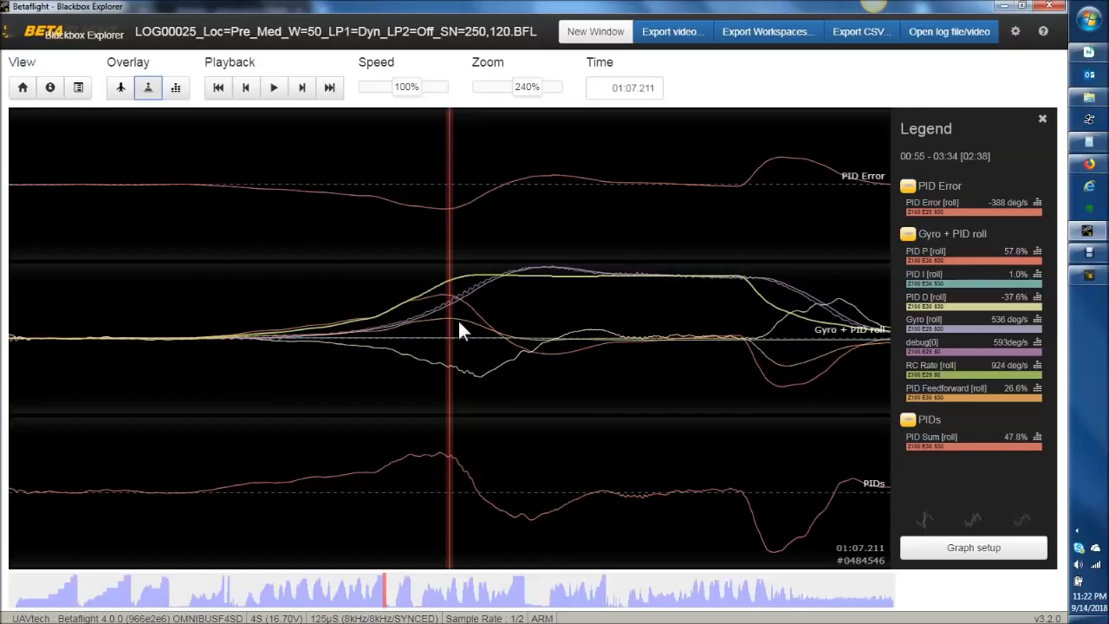
Step: Toggle smoothing off and on, zoom to 300%, nudge to 01:07.209, and restore a cleared Calculator
left_click(924, 520)
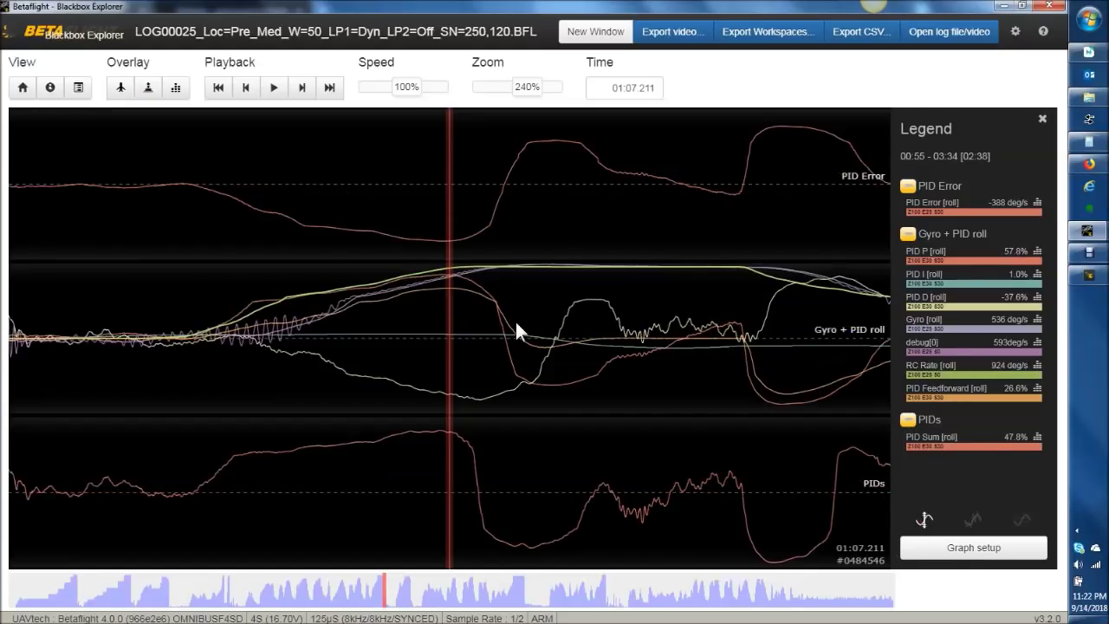
left_click(924, 520)
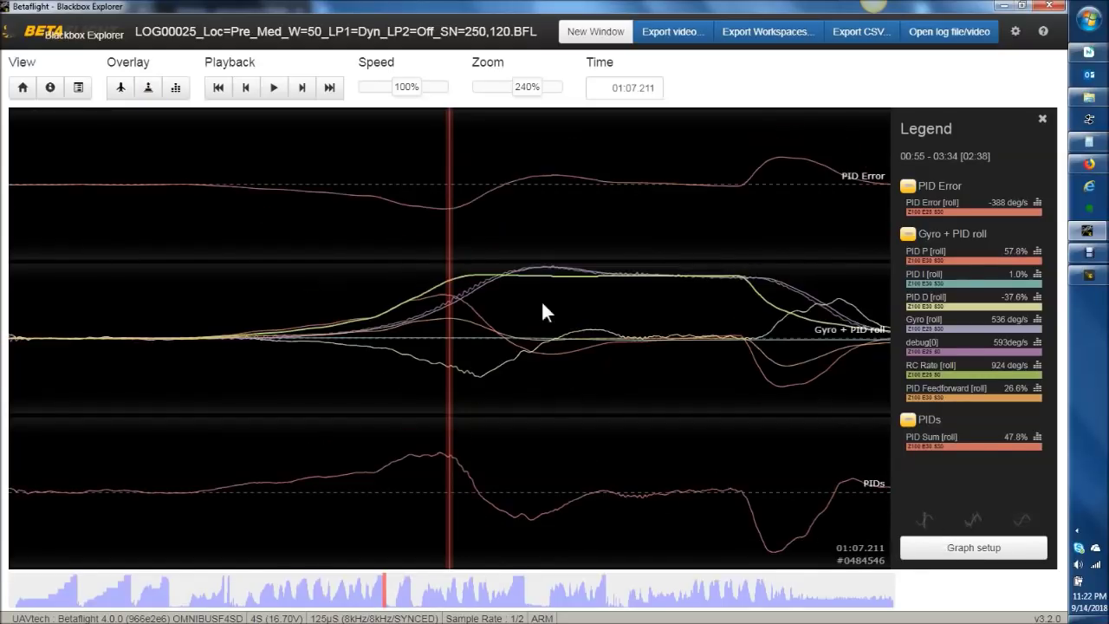
left_click(529, 86)
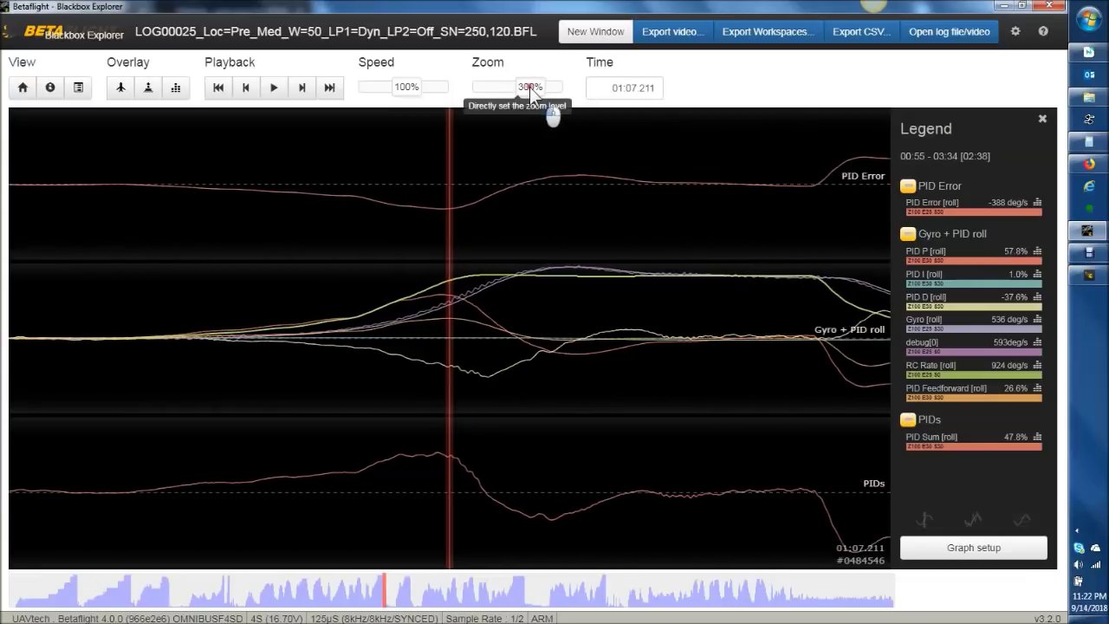
left_click_drag(550, 471, 552, 470)
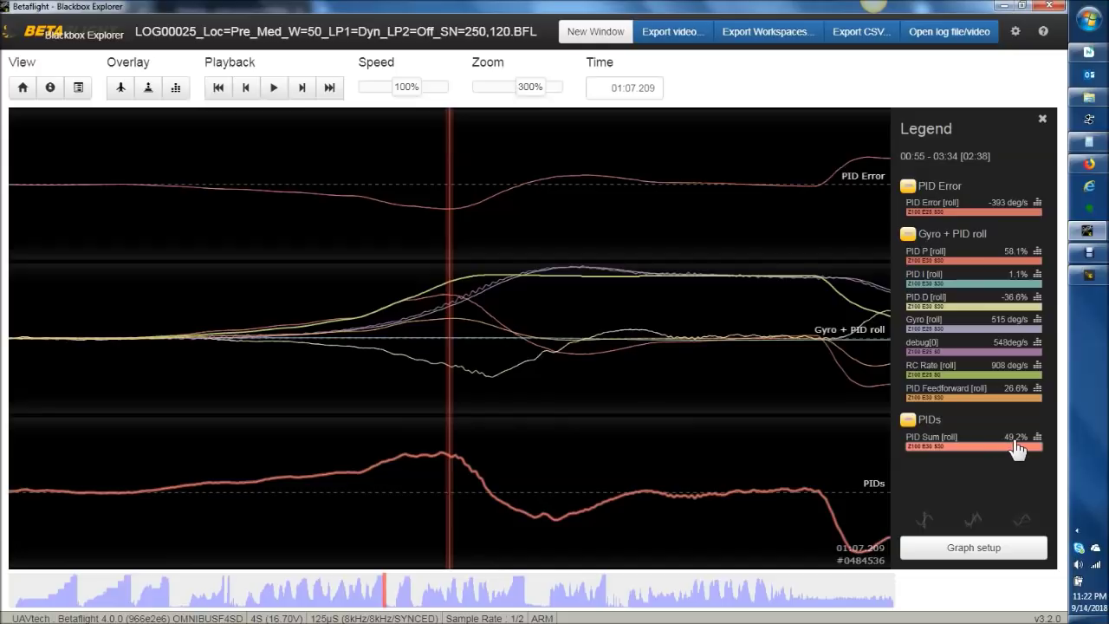
left_click(1092, 119)
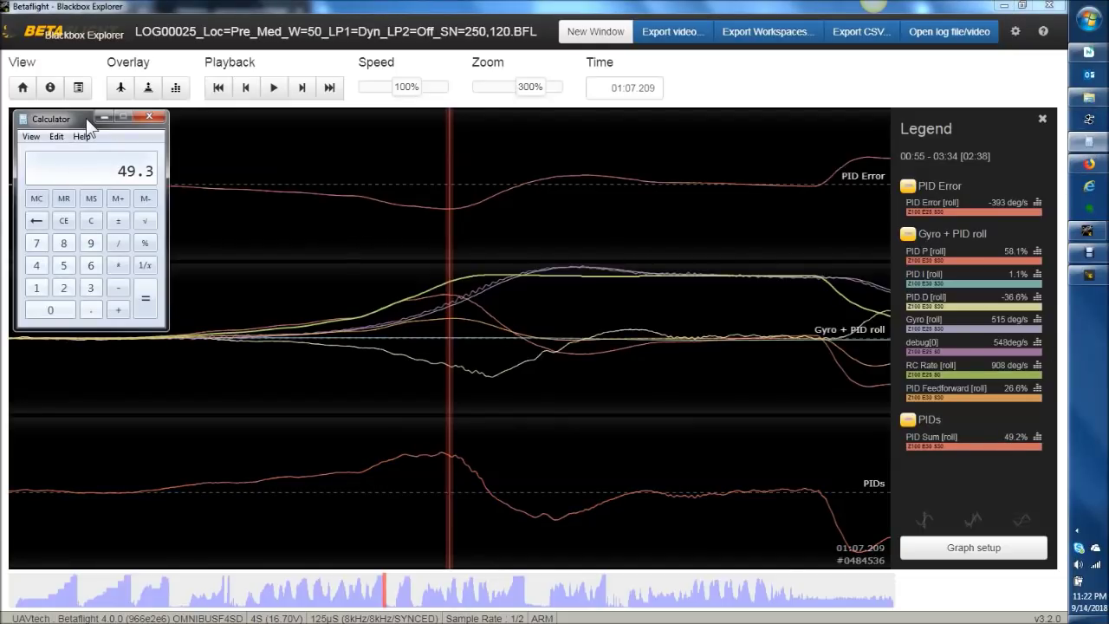
key("Escape")
Step: Calculate 58.1 + 1.1 − 36.6 + 26.6 = 49.2, then bring up Configurator's PID Tuning page
type("58")
type(".1")
type("1.1")
key("minus")
type("36.6")
key("plus")
type("26.6")
key("Return")
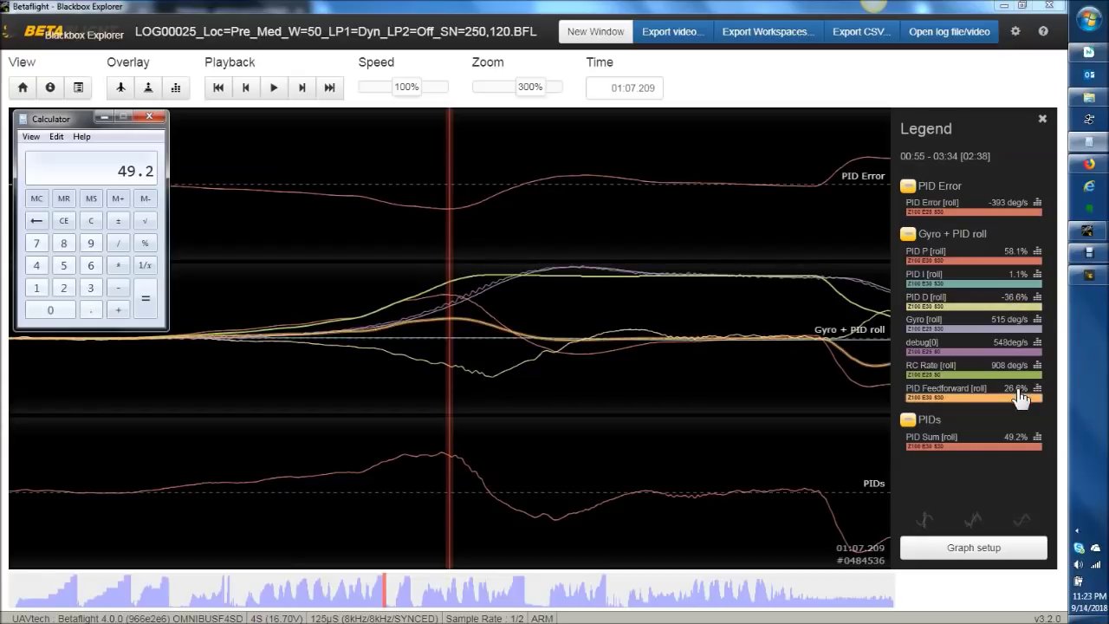
left_click(1089, 275)
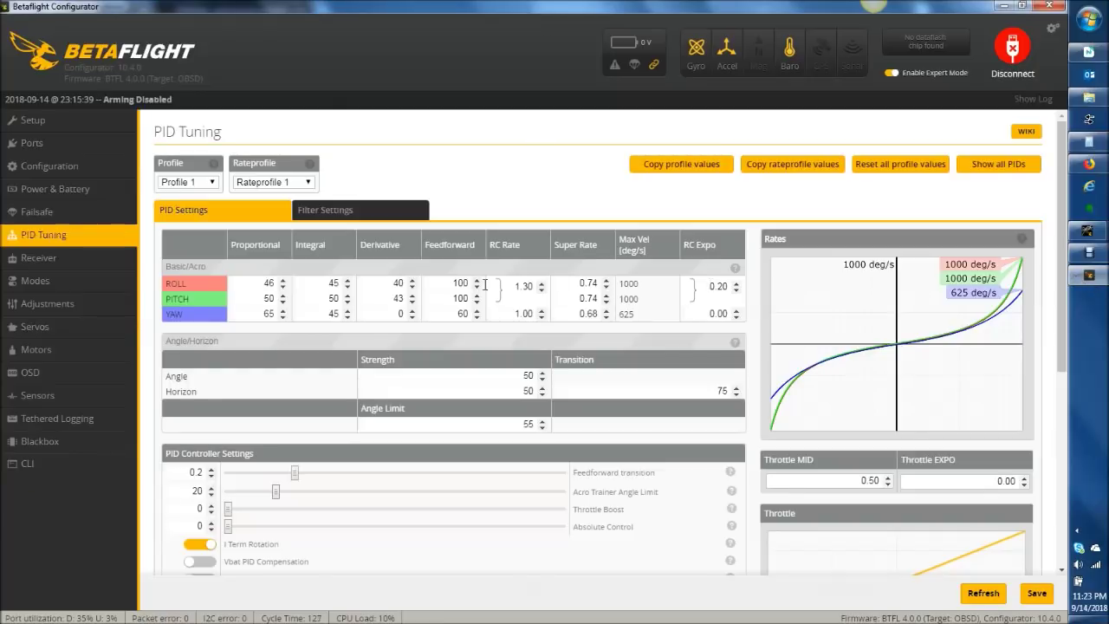
Step: Select the pitch feedforward value of 100, then return to the LOG00025 log in Blackbox Explorer
double_click(460, 298)
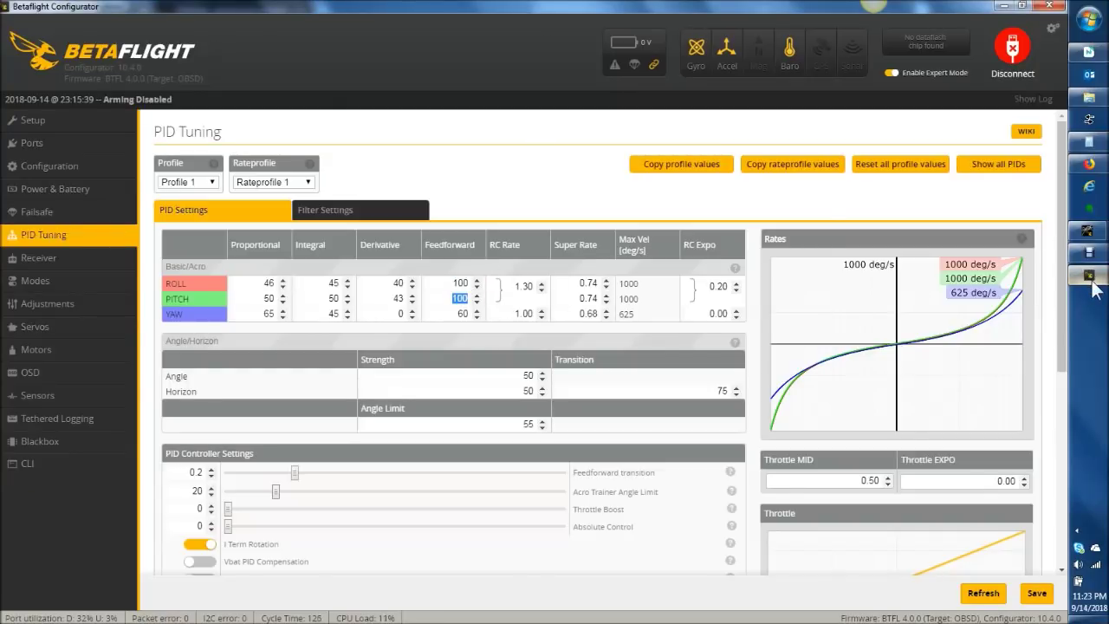
mouse_move(1092, 291)
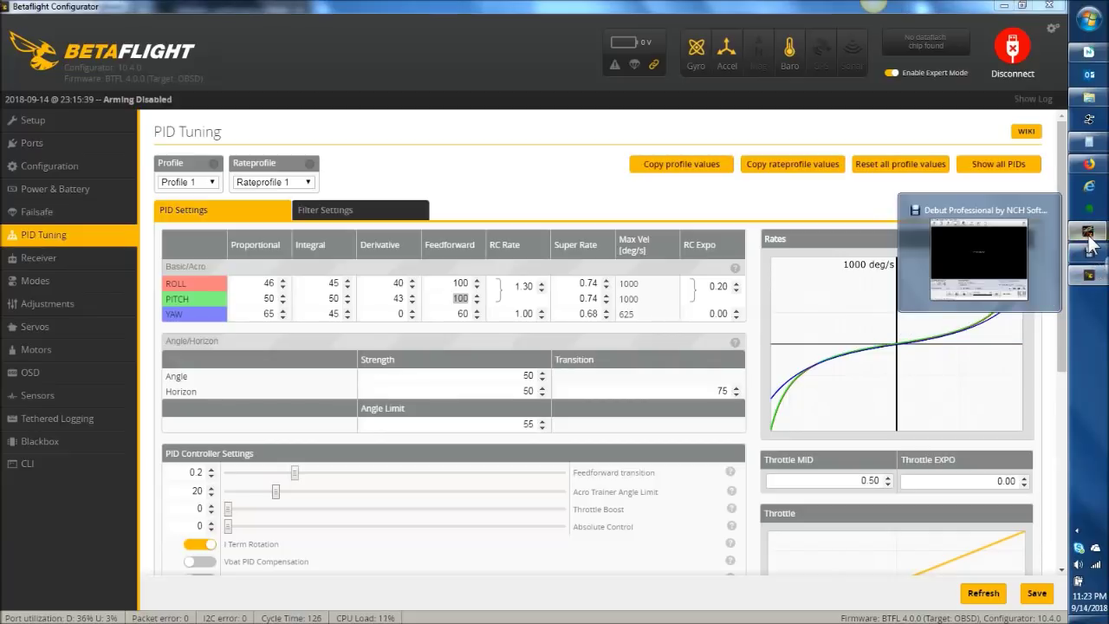
left_click(1092, 240)
left_click(1020, 295)
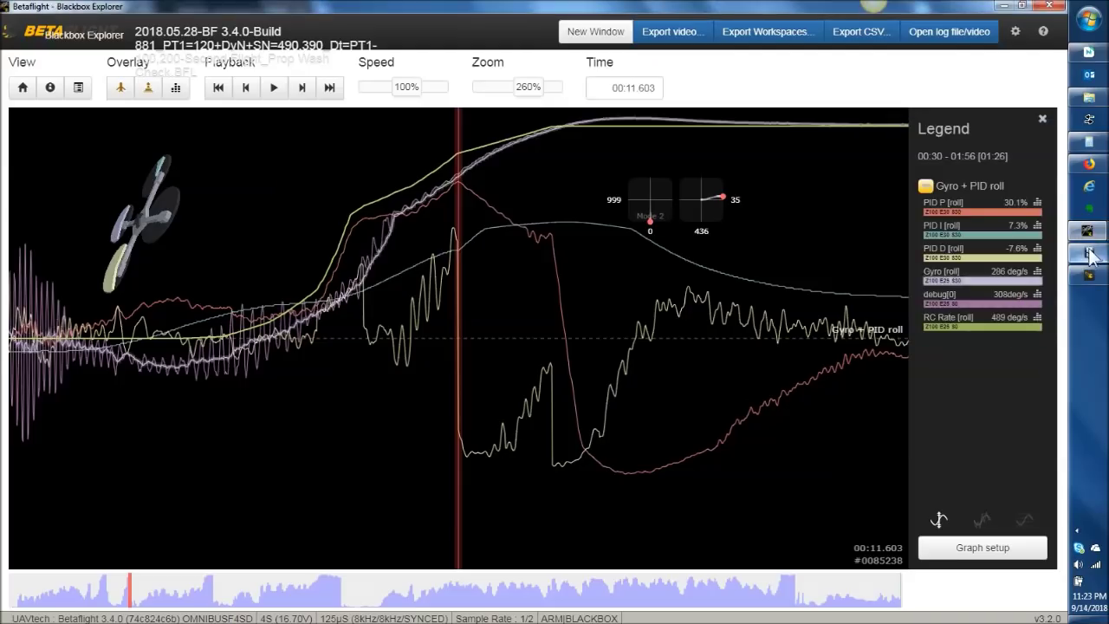
mouse_move(1083, 247)
left_click(980, 183)
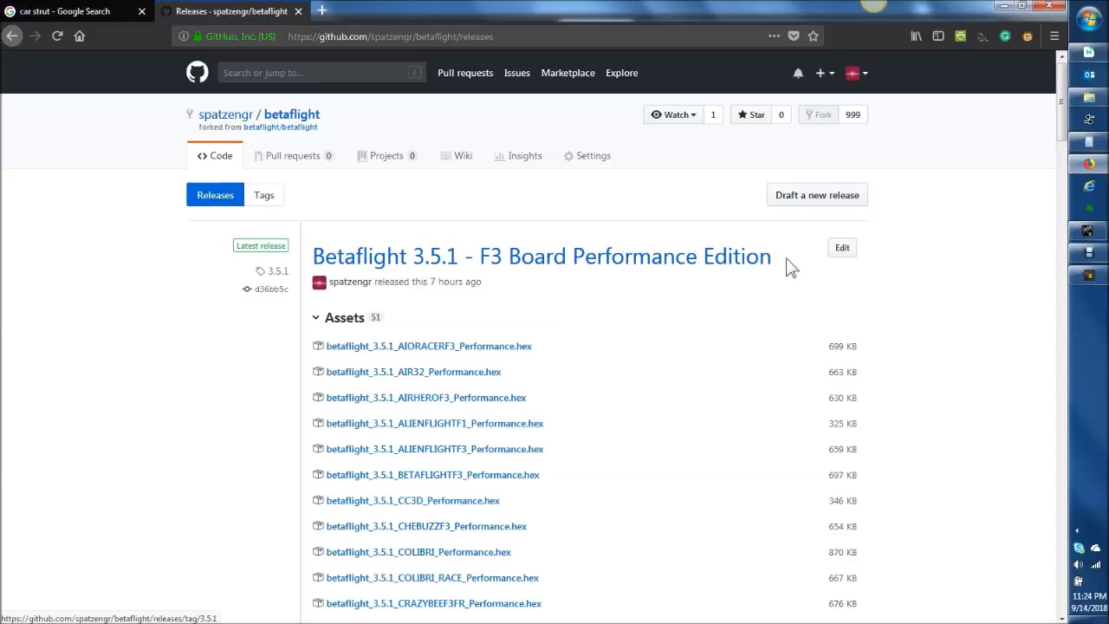
Step: Scroll the Betaflight 3.5.1 F3 release notes to the added features like Smart FeedForward and Throttle Boost
left_click_drag(1065, 80, 1049, 275)
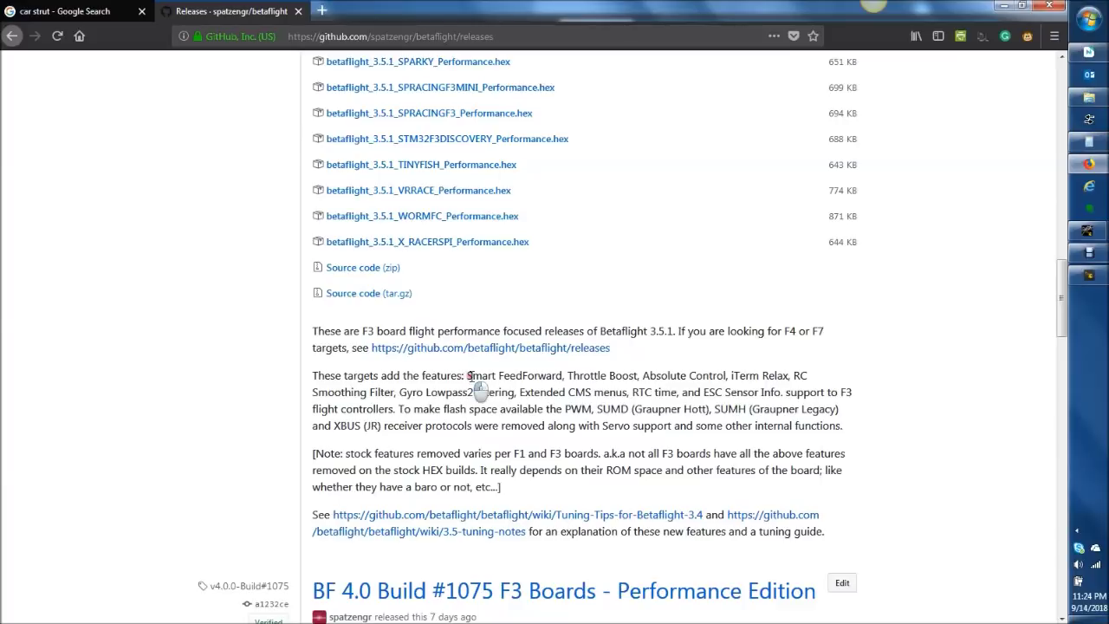
left_click_drag(467, 376, 635, 378)
left_click(668, 372)
left_click_drag(473, 425, 415, 442)
left_click(509, 428)
left_click_drag(593, 425, 671, 425)
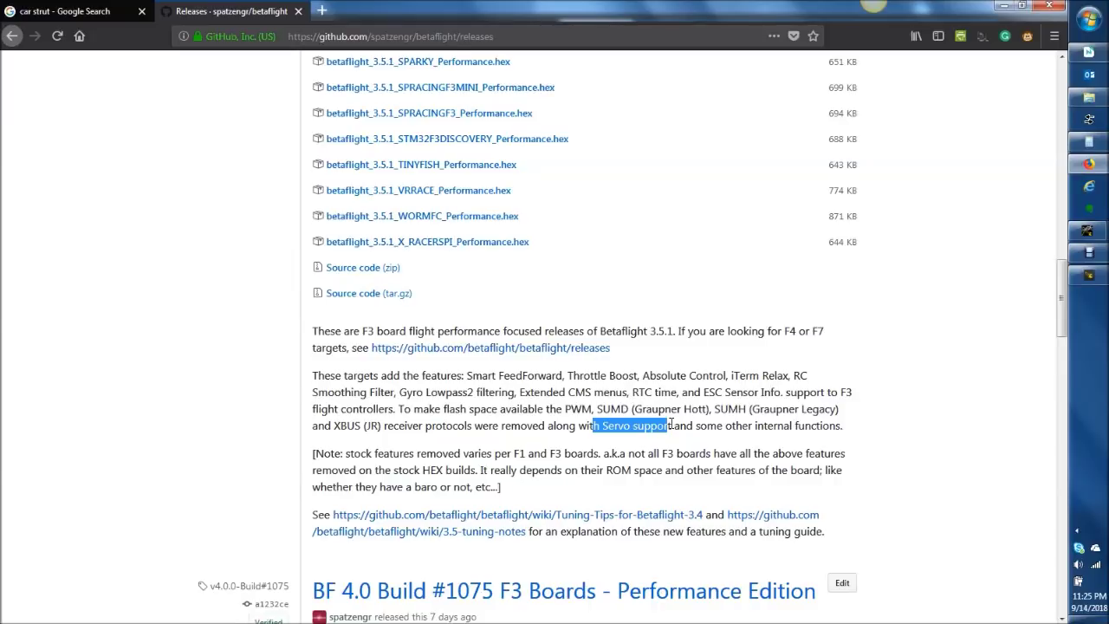
left_click(673, 425)
left_click_drag(674, 426, 595, 424)
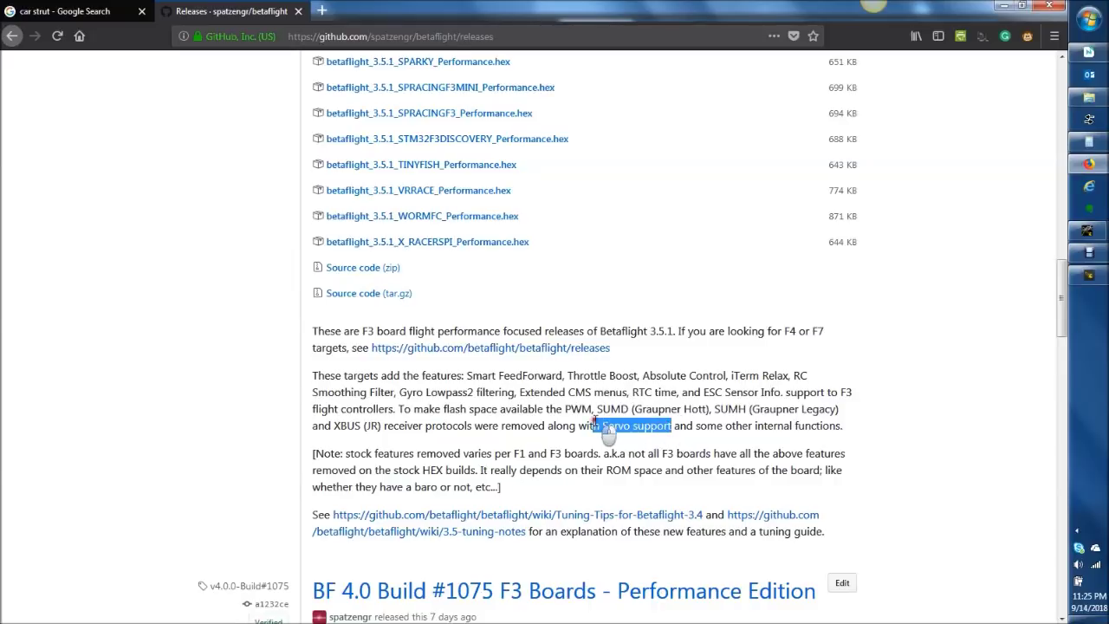
left_click(422, 458)
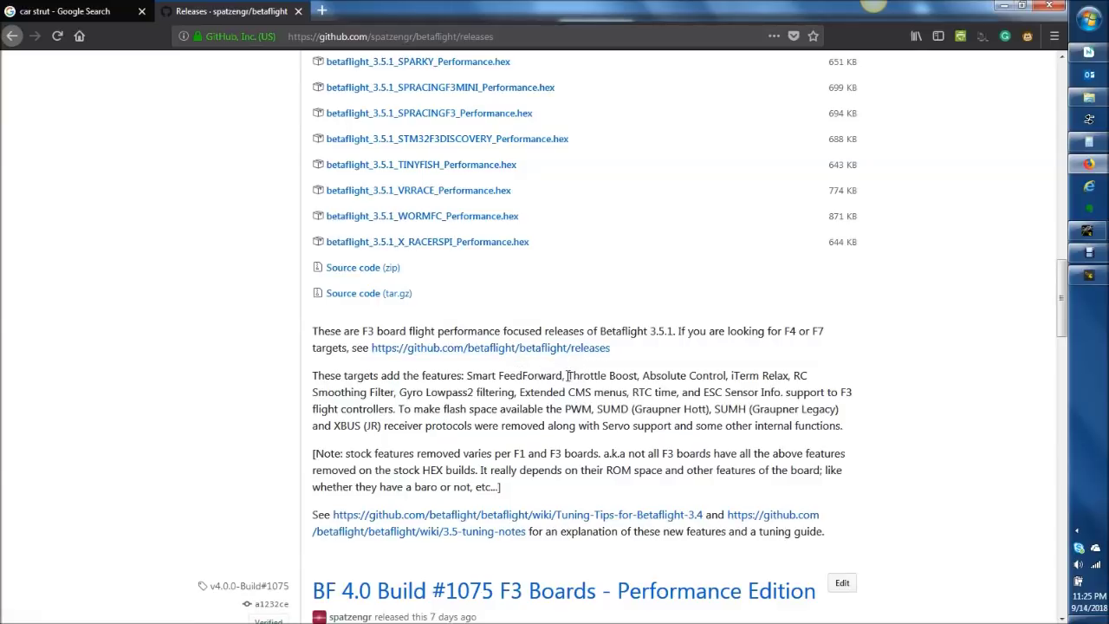
left_click_drag(564, 375, 715, 371)
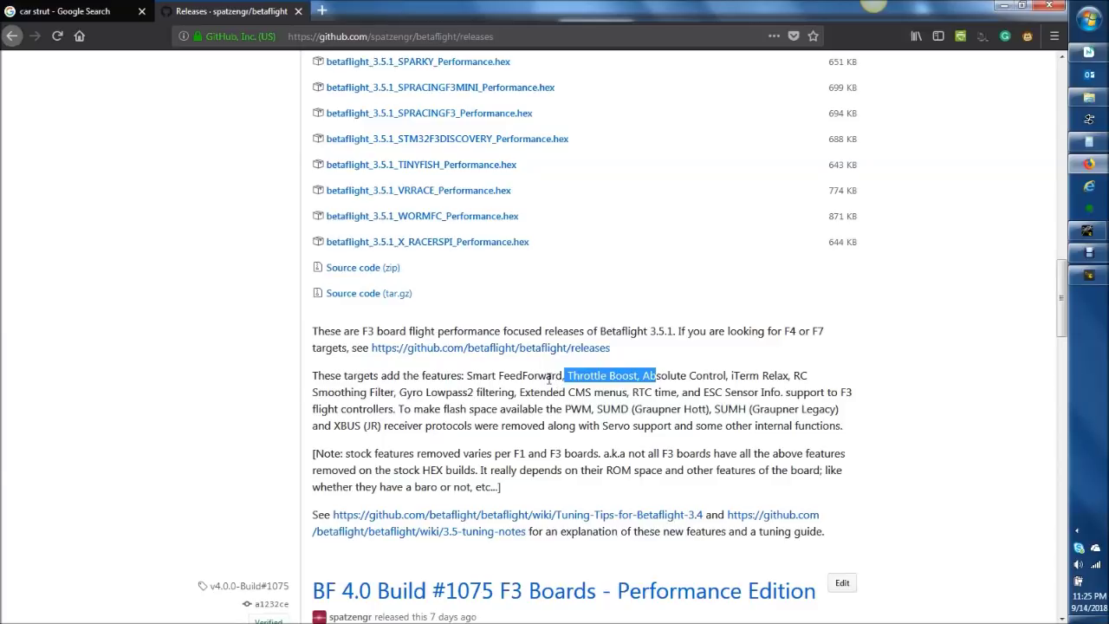
left_click(675, 373)
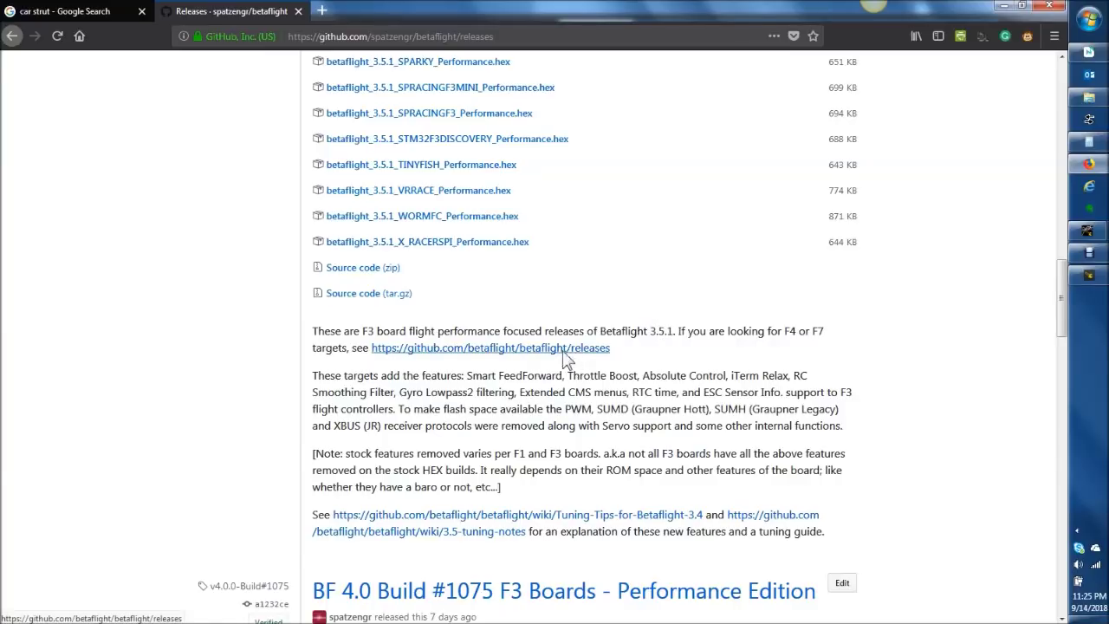
Step: Scroll past the BF 4.0 Build #1075 release, then back up to Betaflight 3.5.1 with 51 assets
left_click_drag(1062, 337, 1028, 414)
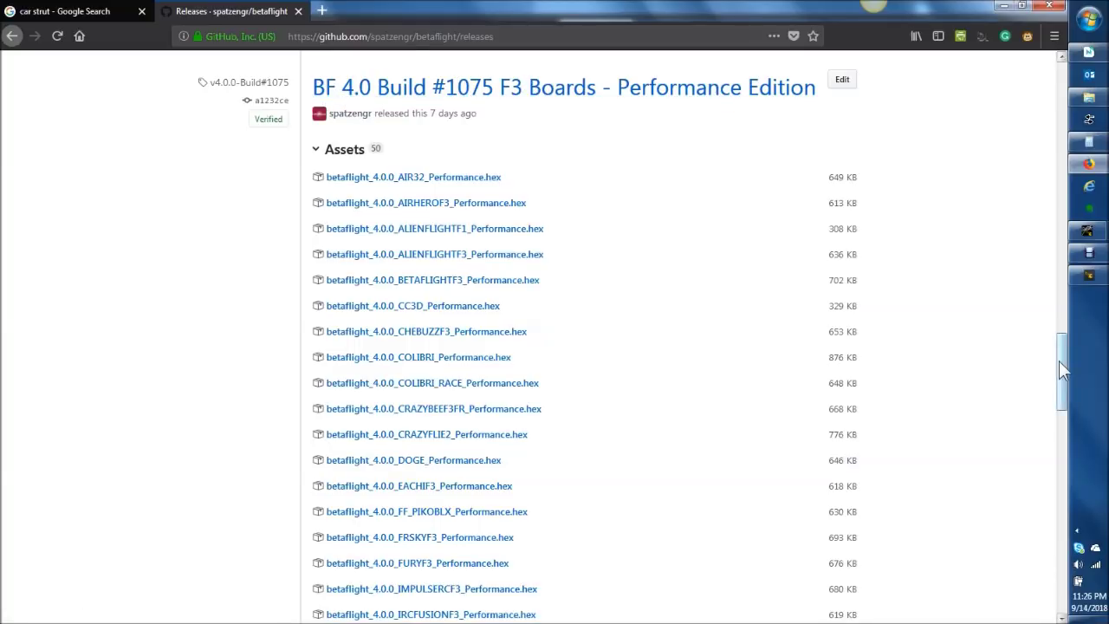
left_click_drag(1062, 372, 1061, 100)
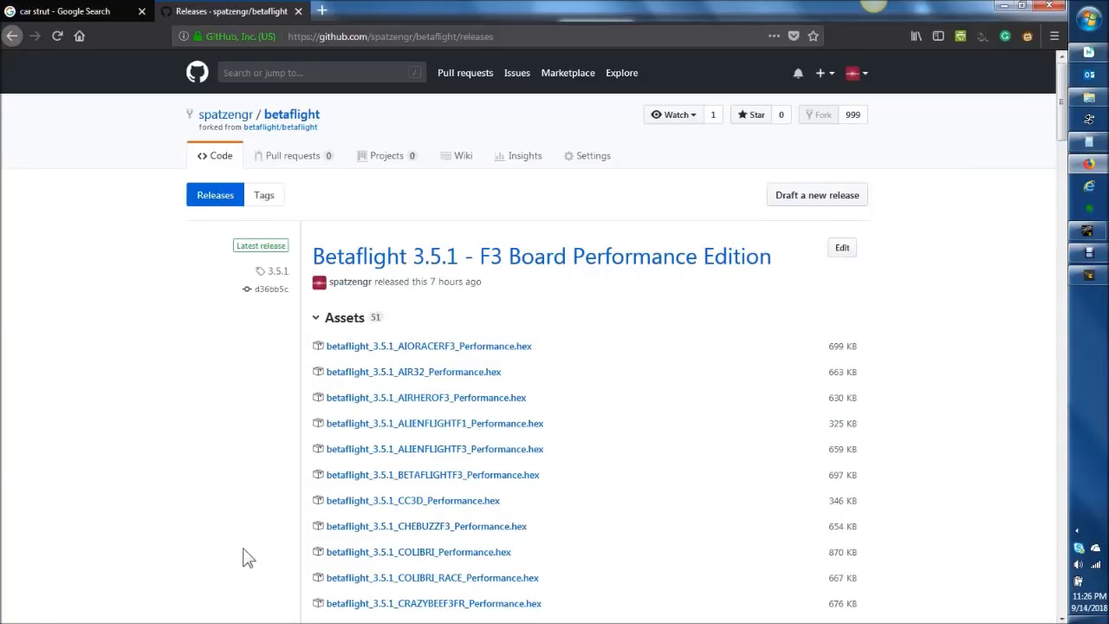